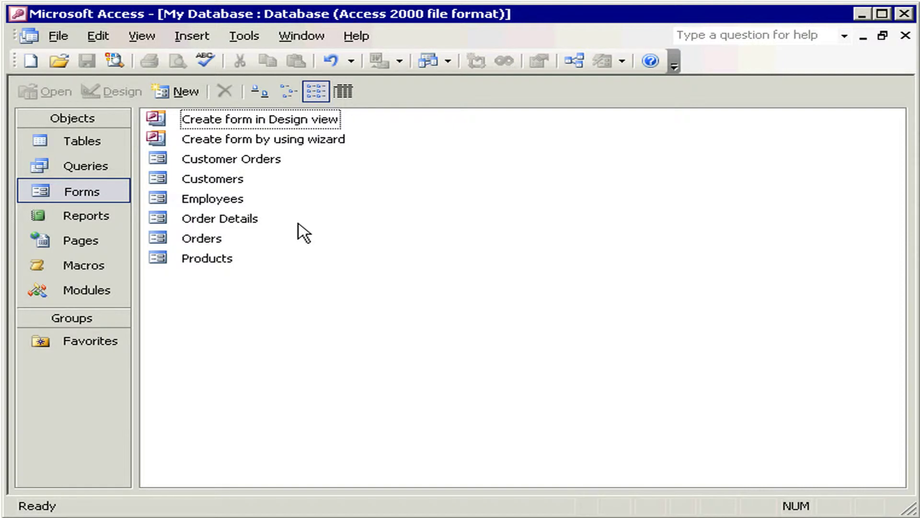
Start the Switchboard Manager and agree to create a new switchboard for the database.
left_click(244, 36)
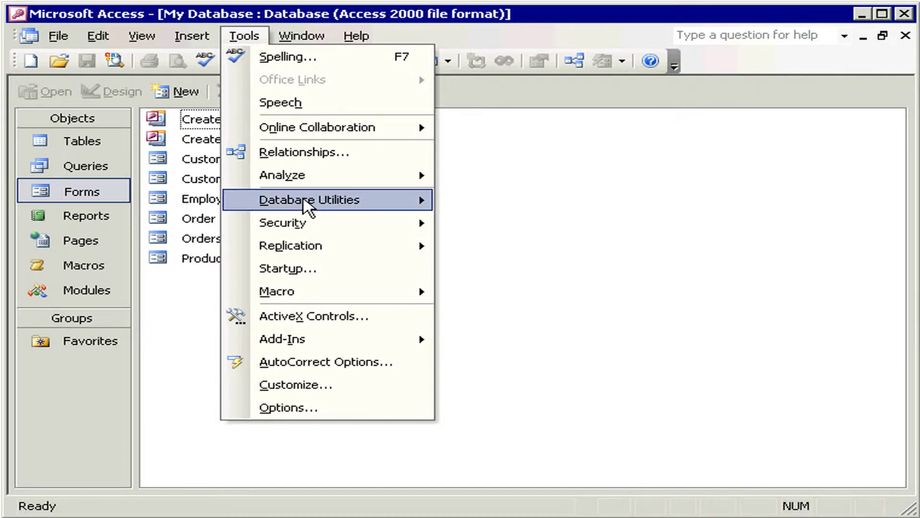
mouse_move(306, 200)
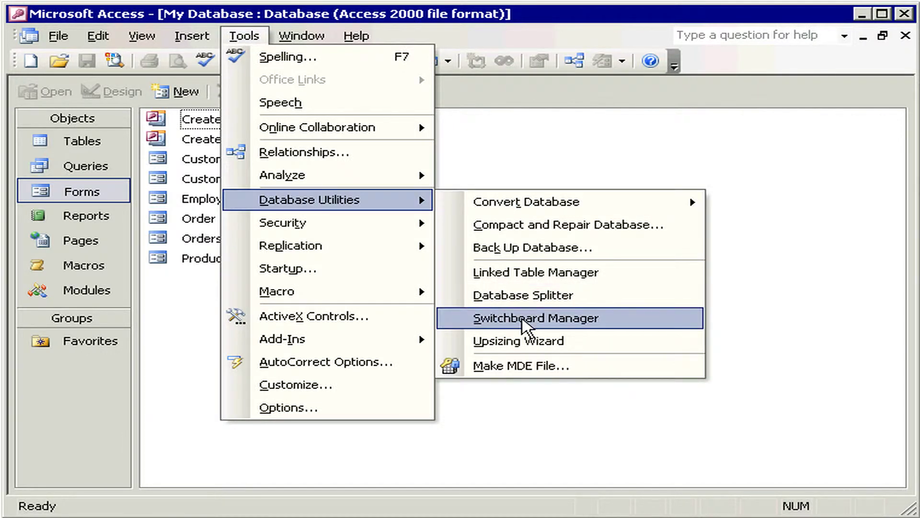
left_click(526, 319)
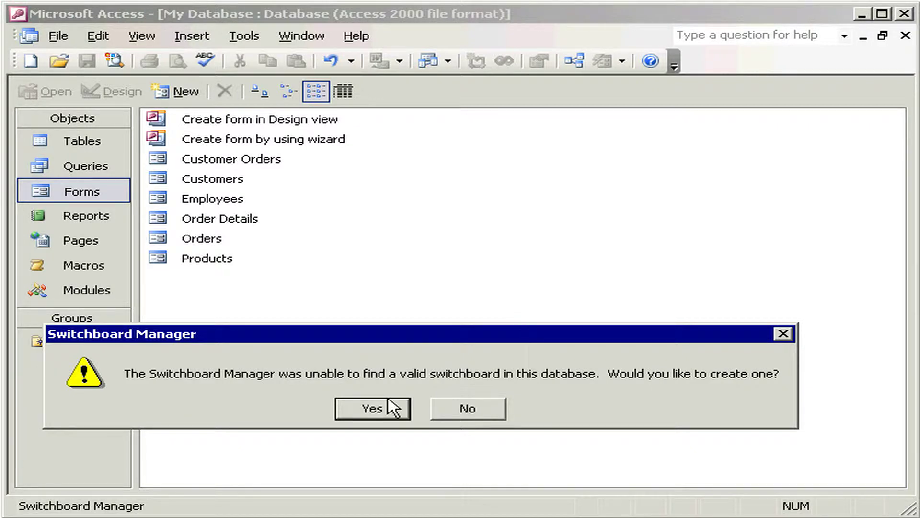
left_click(374, 408)
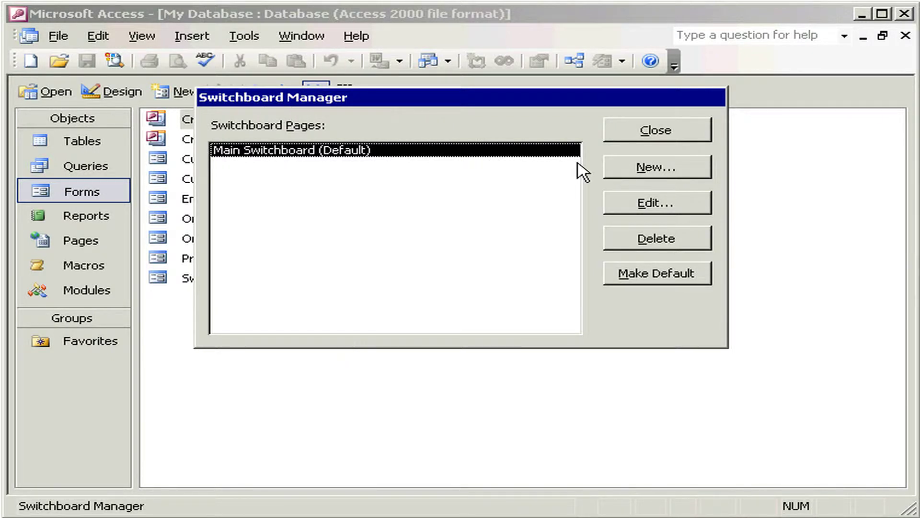
Rename the main switchboard page to "Sails Database Switchboard".
left_click(647, 205)
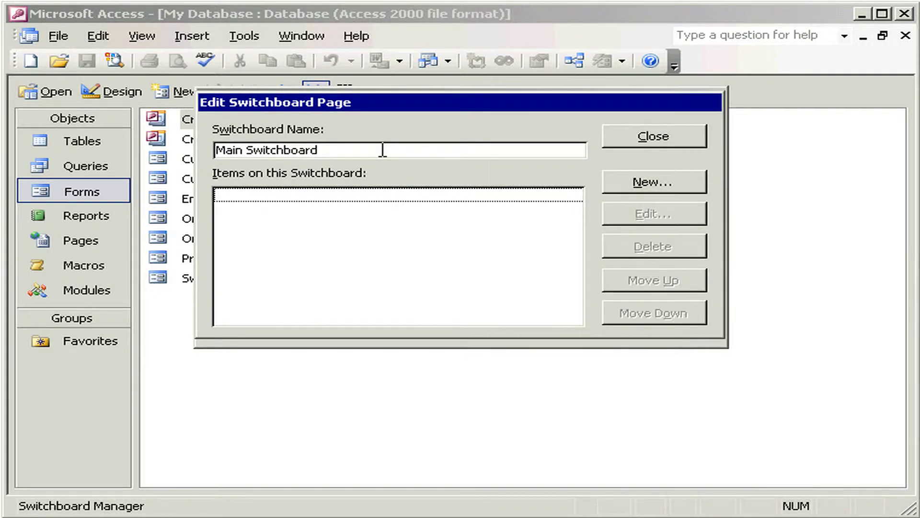
left_click(241, 151)
left_click_drag(242, 150, 202, 158)
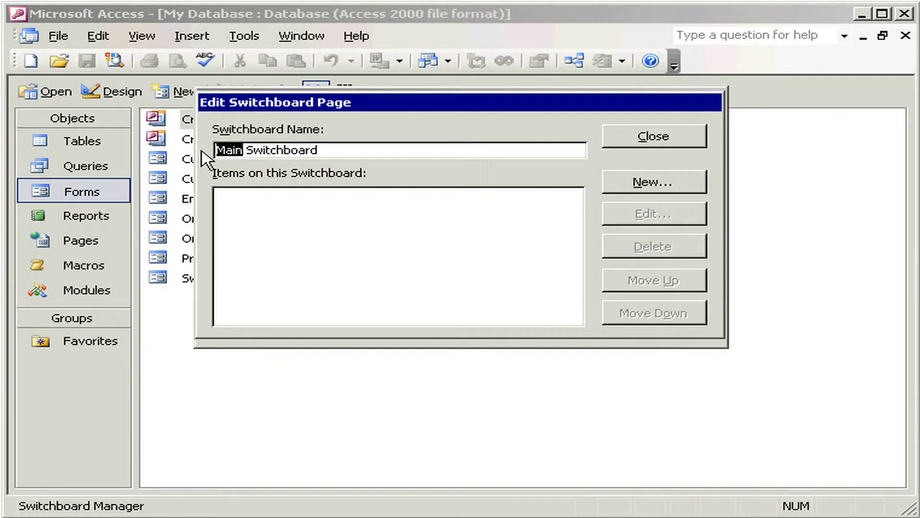
type("Sails ")
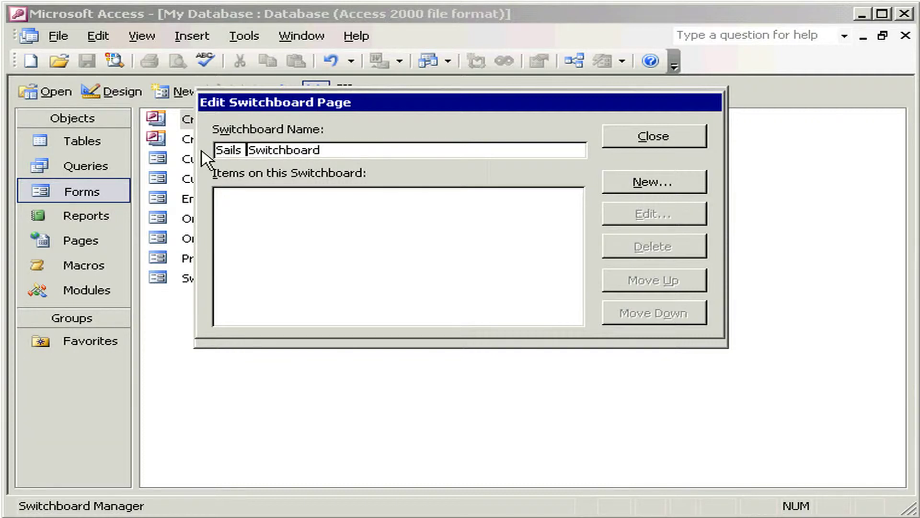
type("Databa")
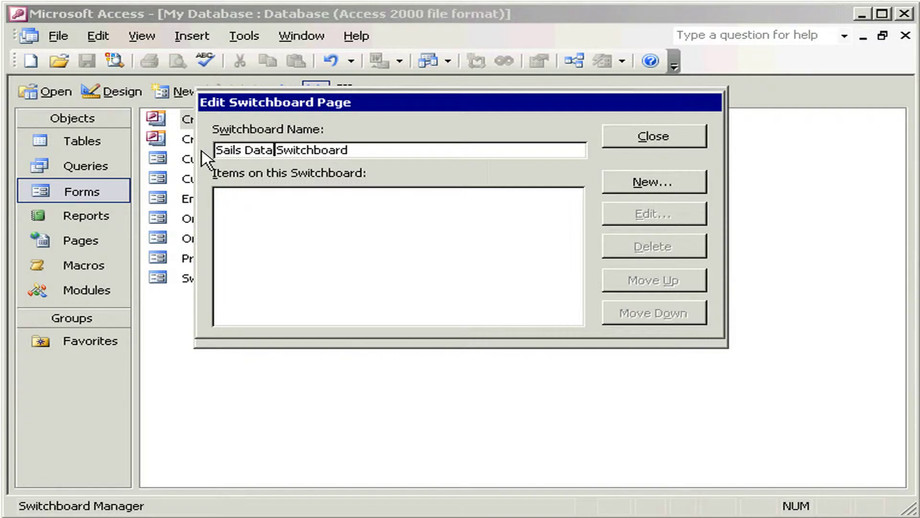
type("se")
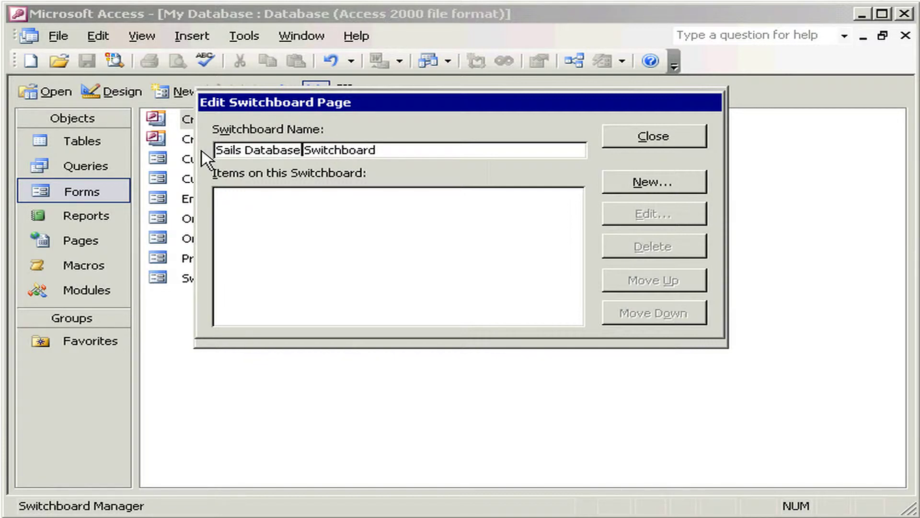
Add a switchboard item labelled "Orders" that opens the Orders form in edit mode.
left_click(615, 183)
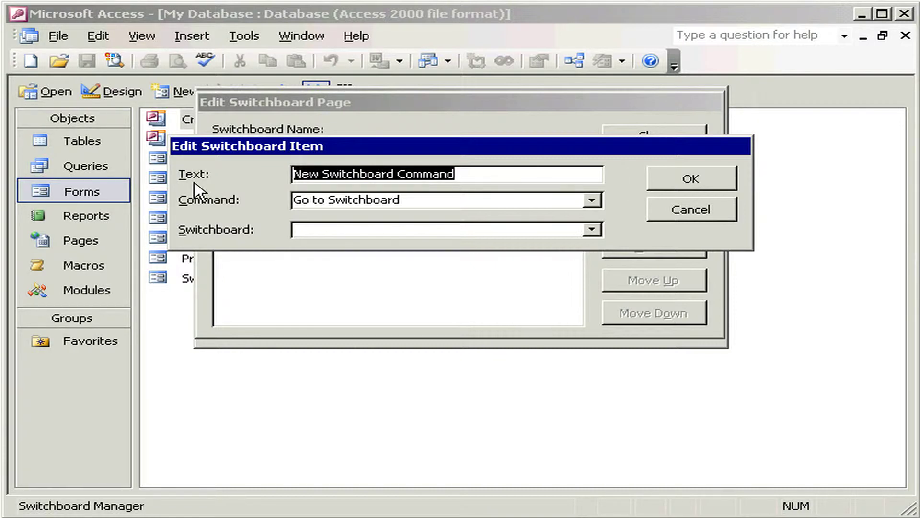
type("Order")
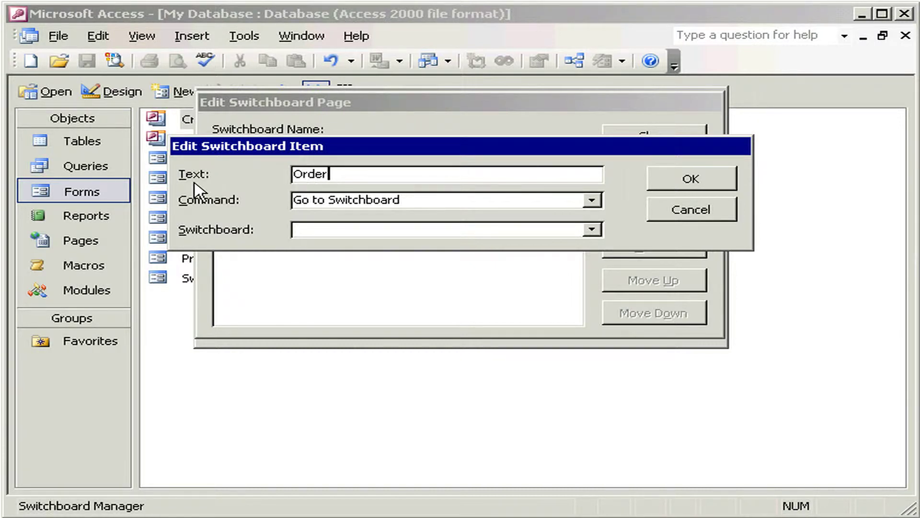
type("s")
left_click(593, 203)
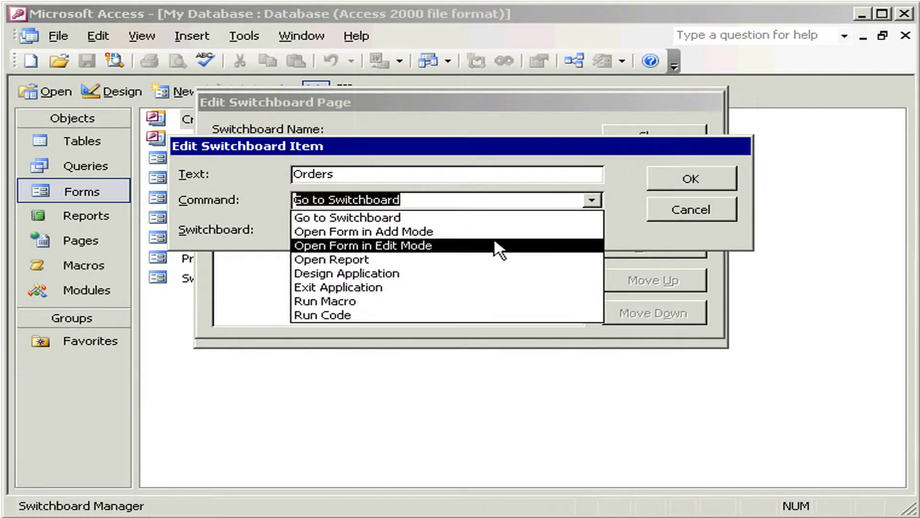
left_click(381, 245)
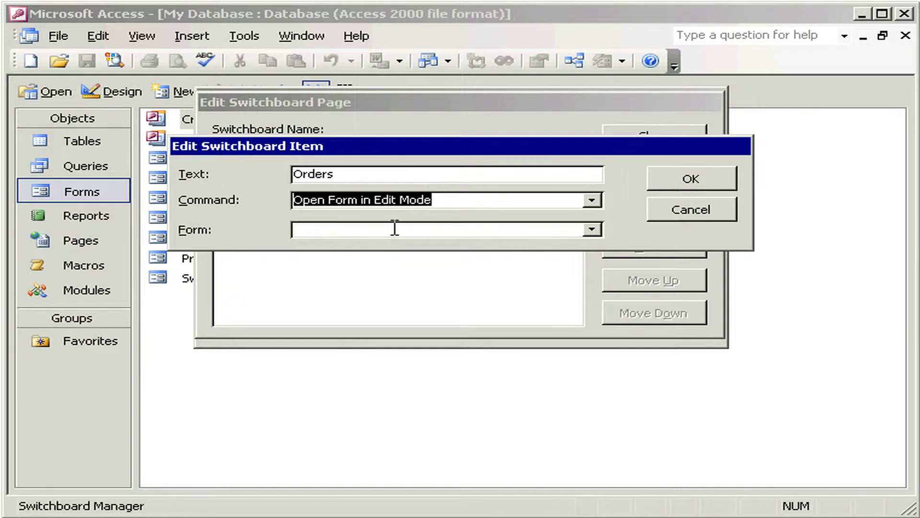
left_click(592, 230)
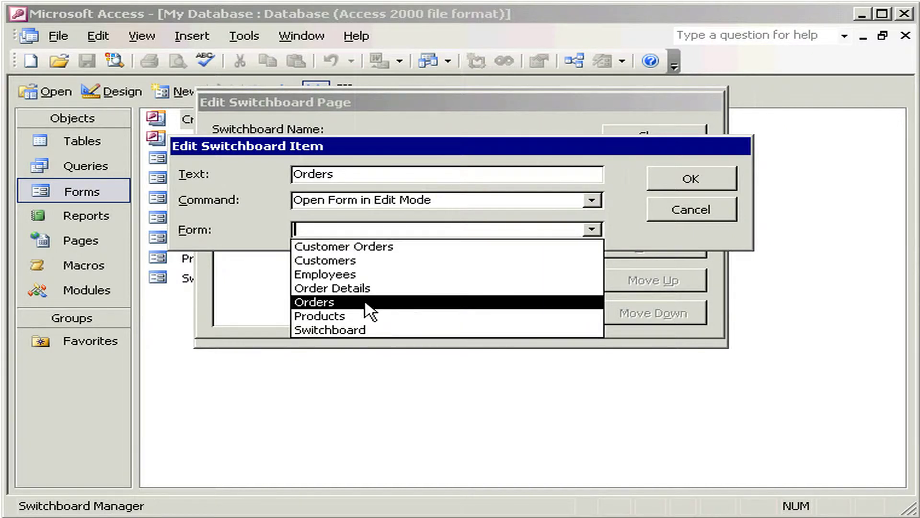
left_click(364, 303)
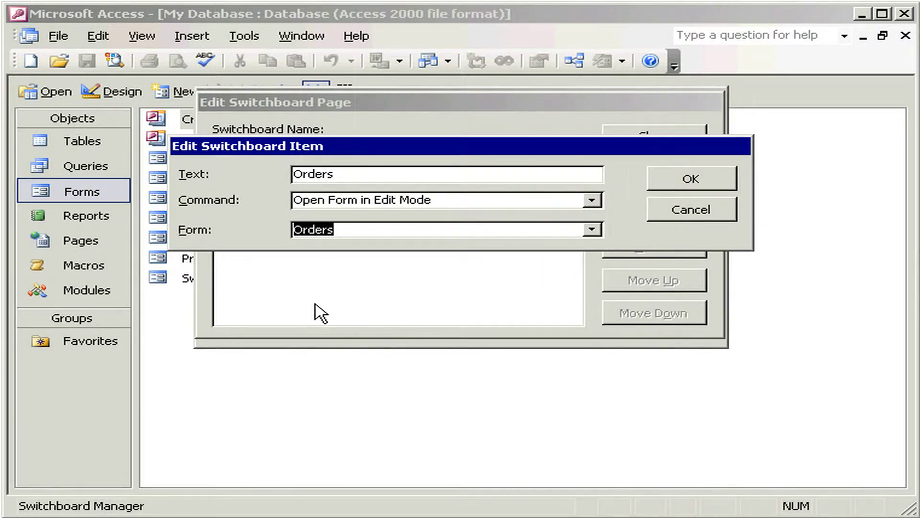
left_click(666, 182)
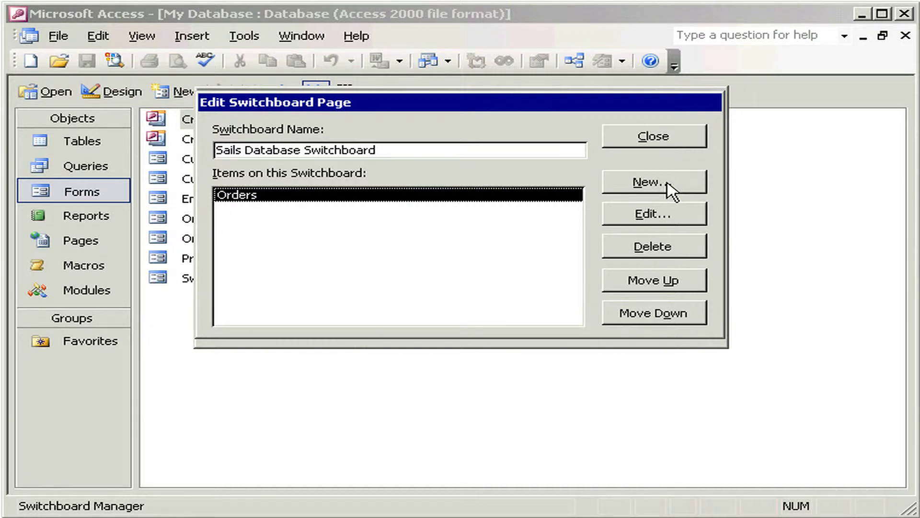
Add a switchboard item labelled "Customers" that opens the Customers form in edit mode, and close the Switchboard Manager.
left_click(671, 190)
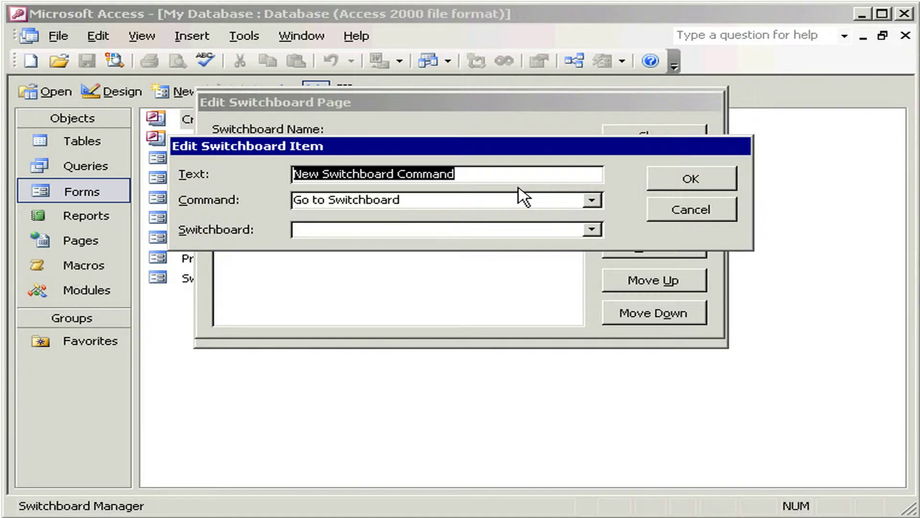
type("Custom")
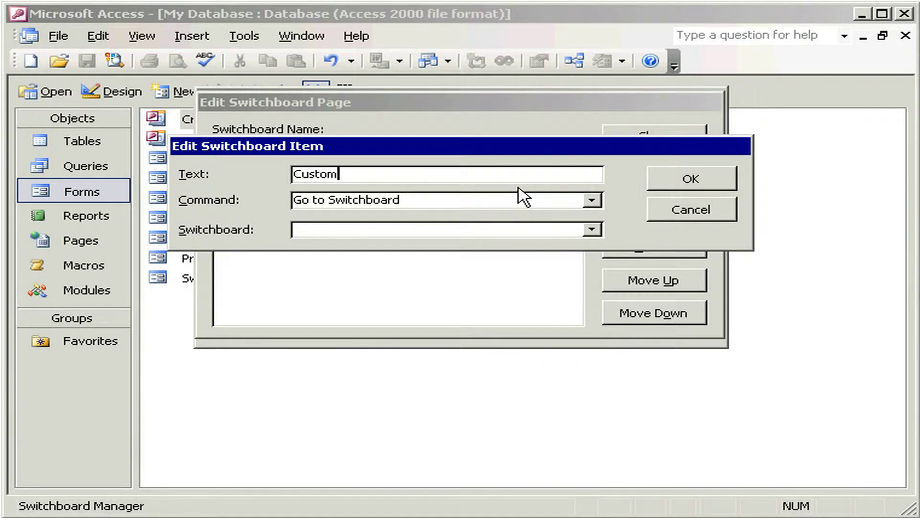
type("ers")
left_click(591, 201)
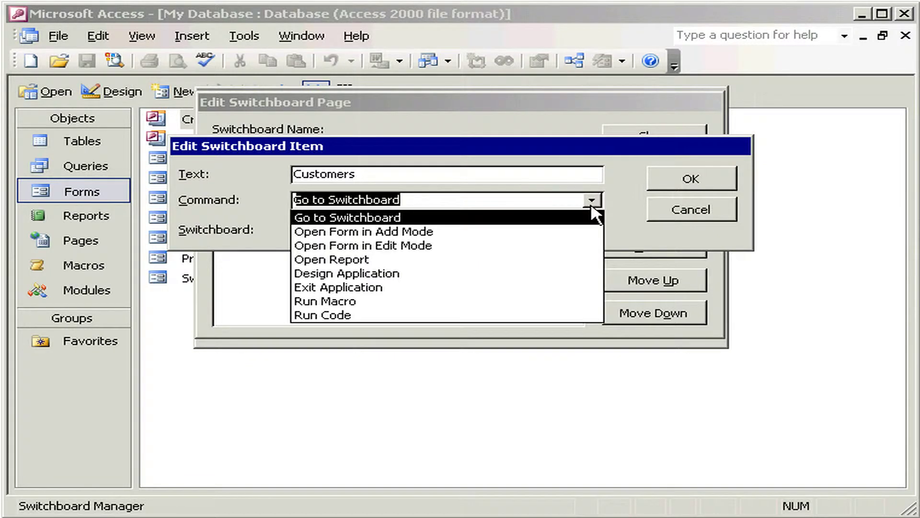
left_click(556, 246)
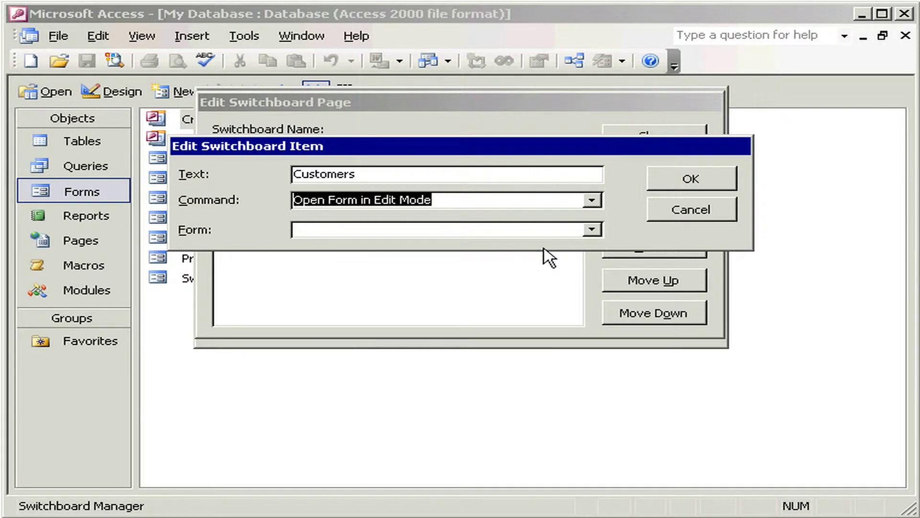
left_click(592, 229)
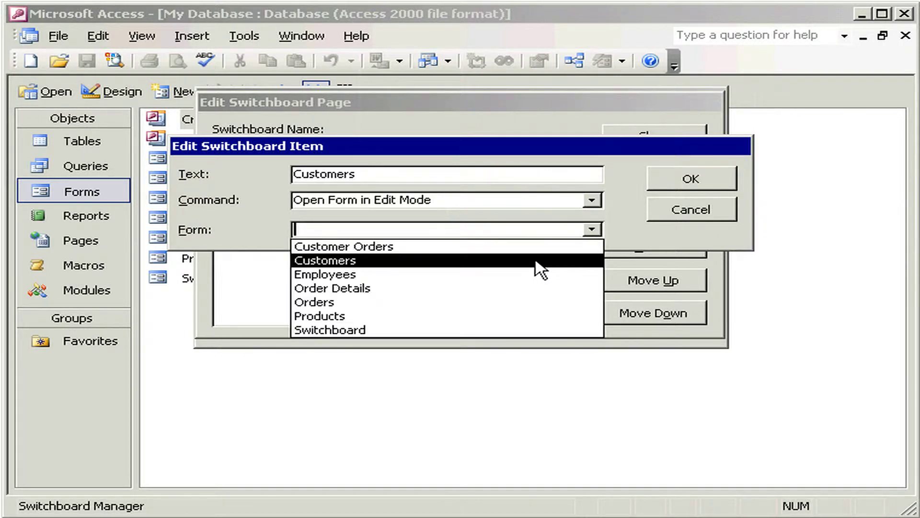
left_click(536, 262)
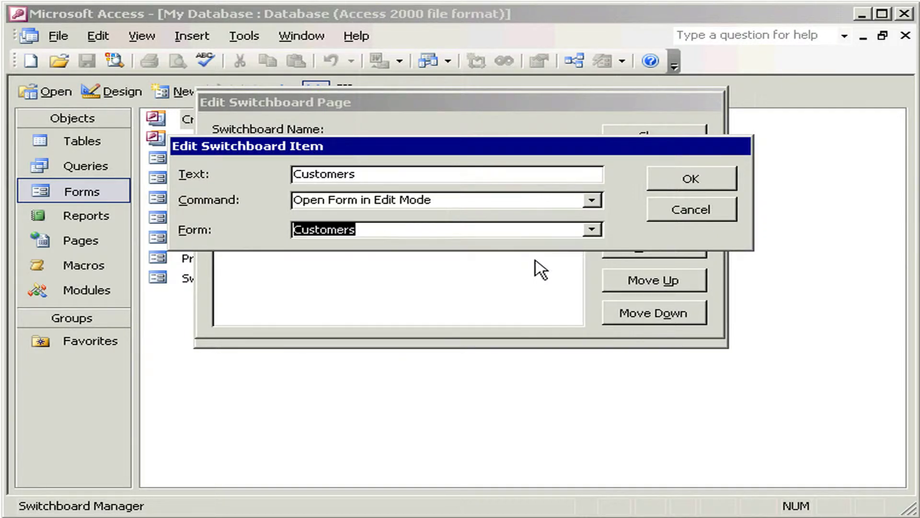
left_click(664, 185)
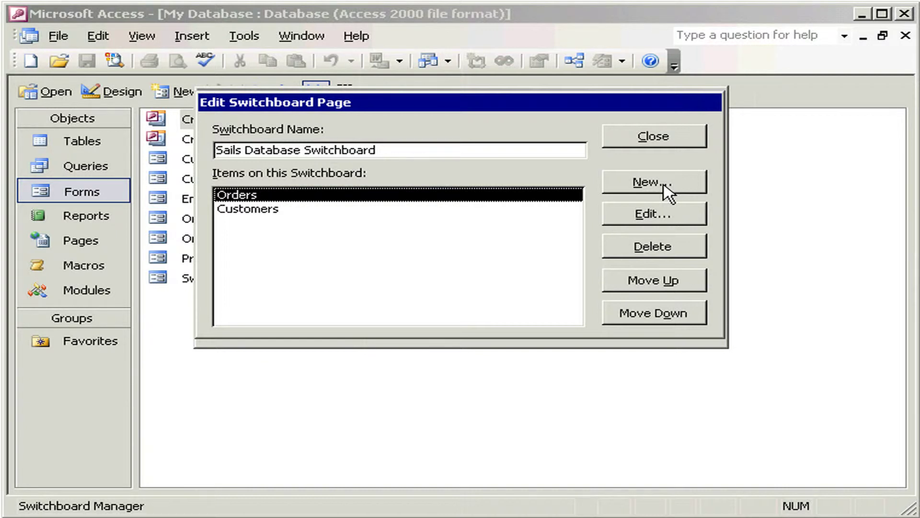
left_click(664, 143)
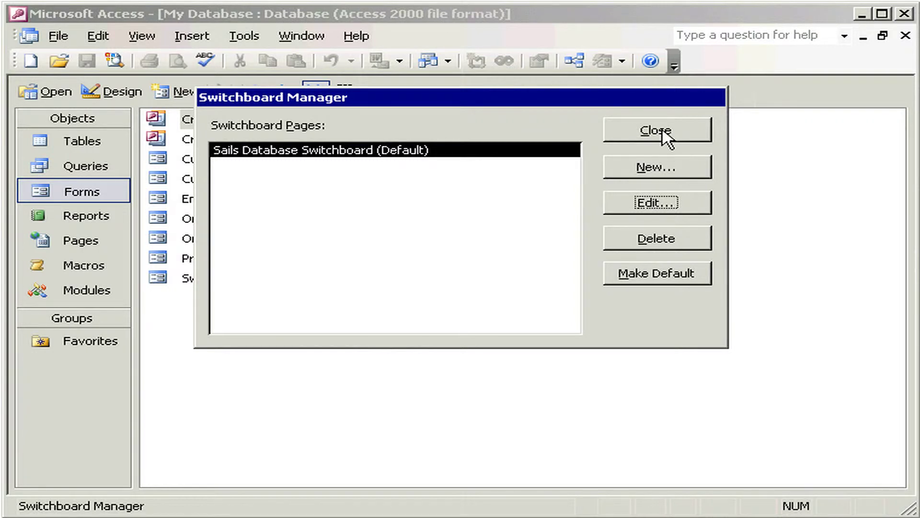
left_click(656, 131)
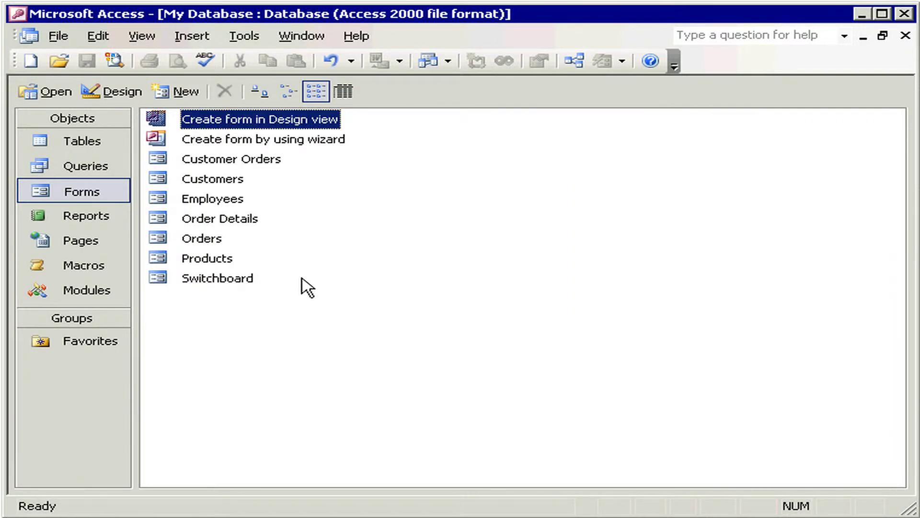
Open the Switchboard form, test its Orders command, and close both forms.
double_click(205, 280)
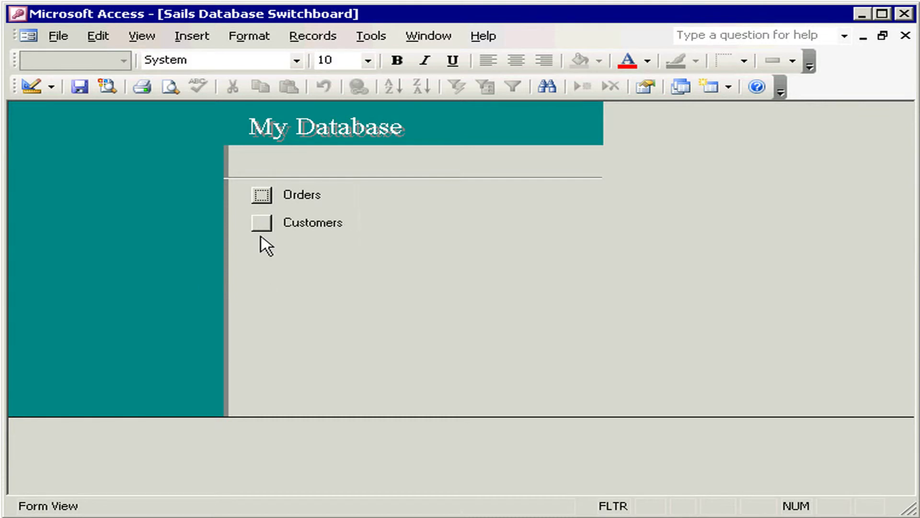
left_click(261, 196)
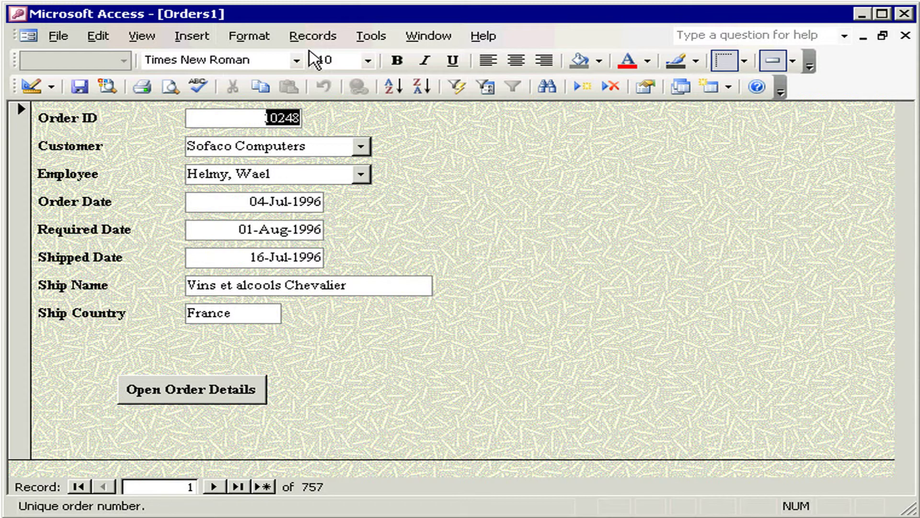
left_click(904, 36)
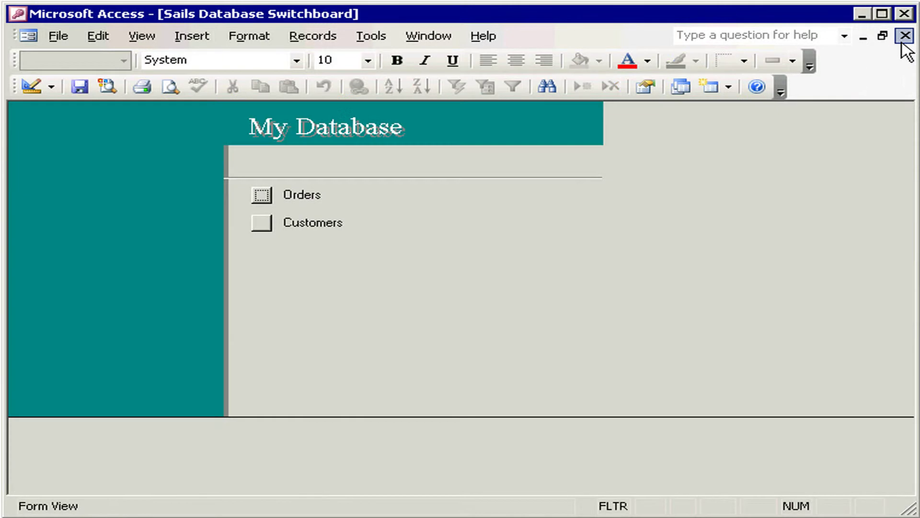
left_click(901, 42)
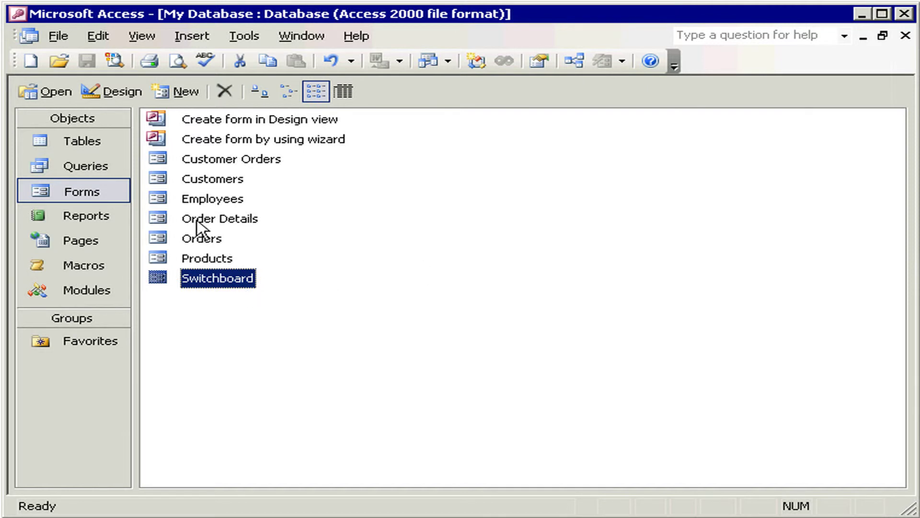
In the Switchboard Manager, edit the Orders item of the Sails Database Switchboard page so that it opens the Order Details form.
left_click(245, 38)
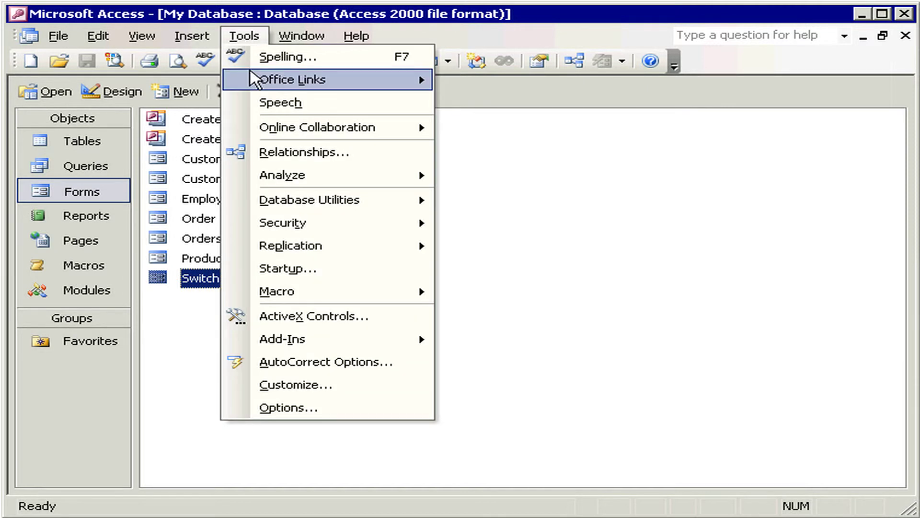
mouse_move(372, 200)
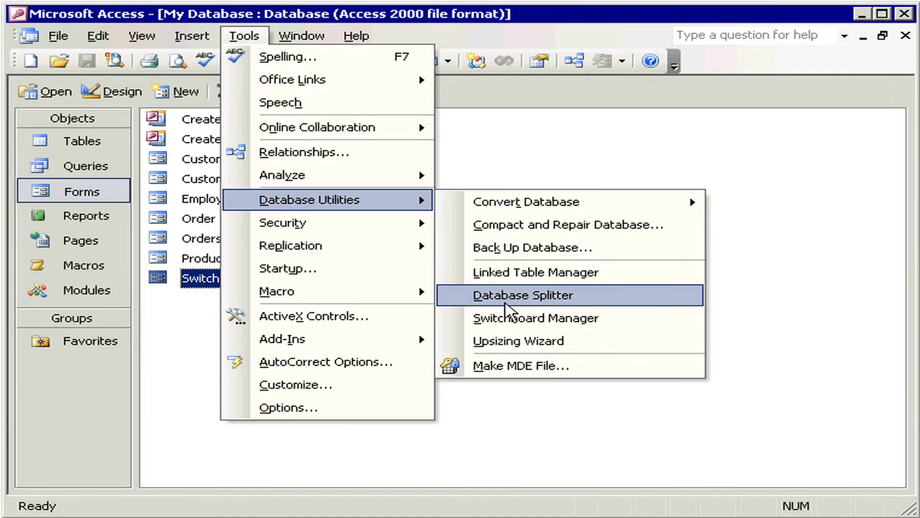
left_click(509, 319)
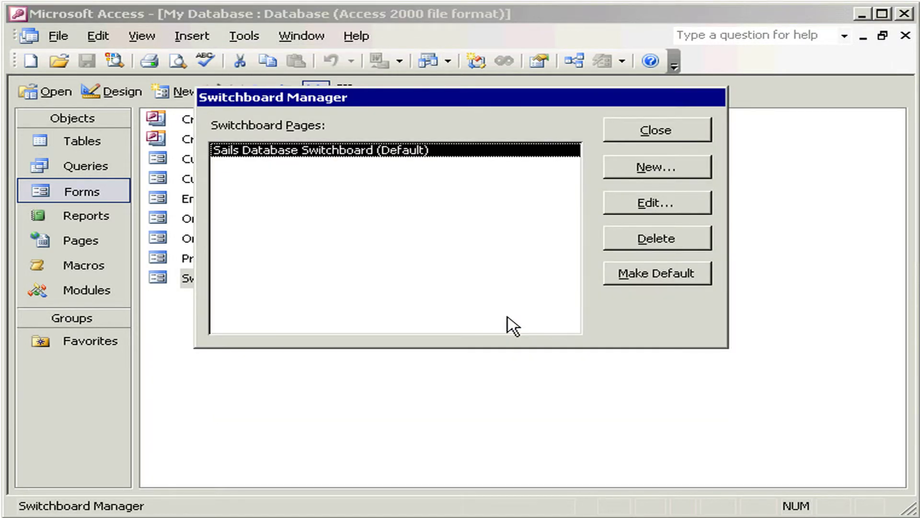
left_click(638, 214)
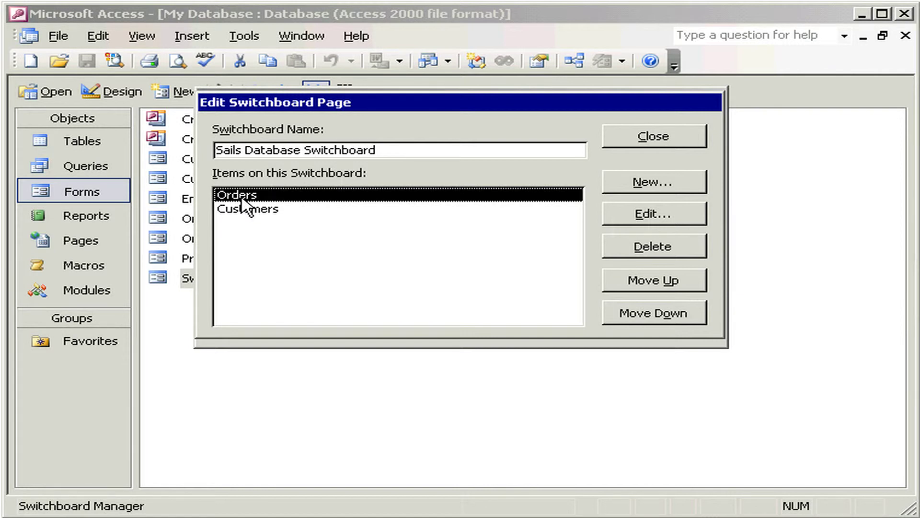
left_click(641, 220)
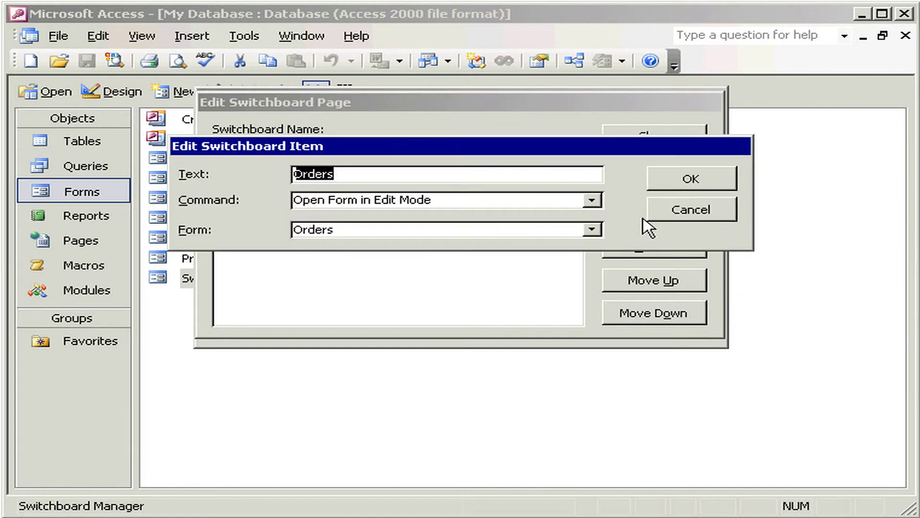
left_click(592, 230)
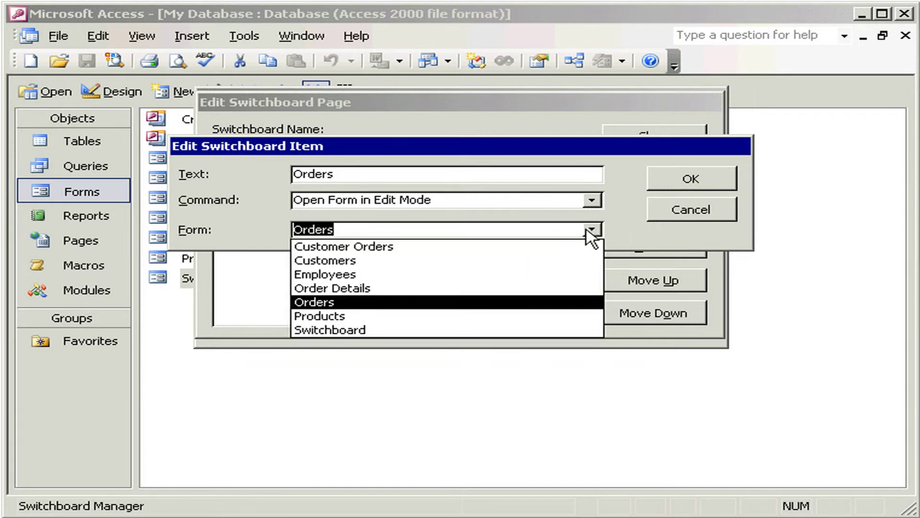
left_click(369, 288)
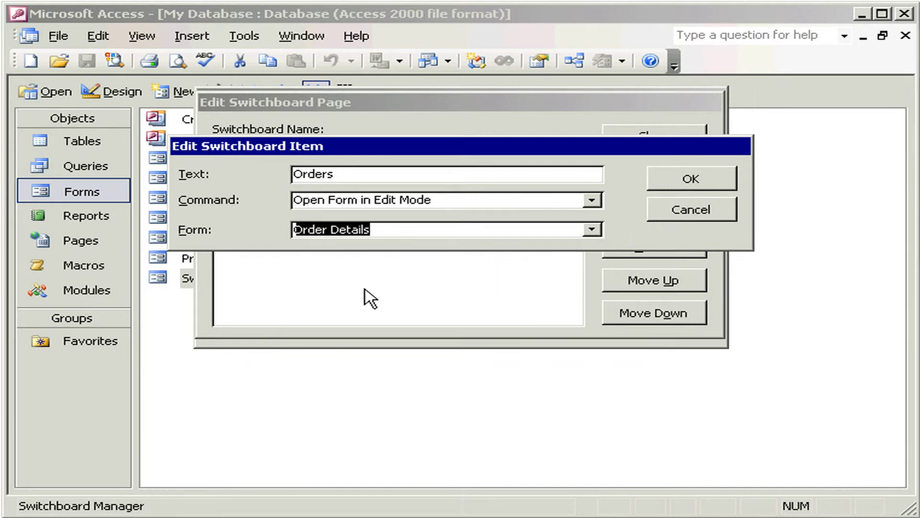
left_click(676, 186)
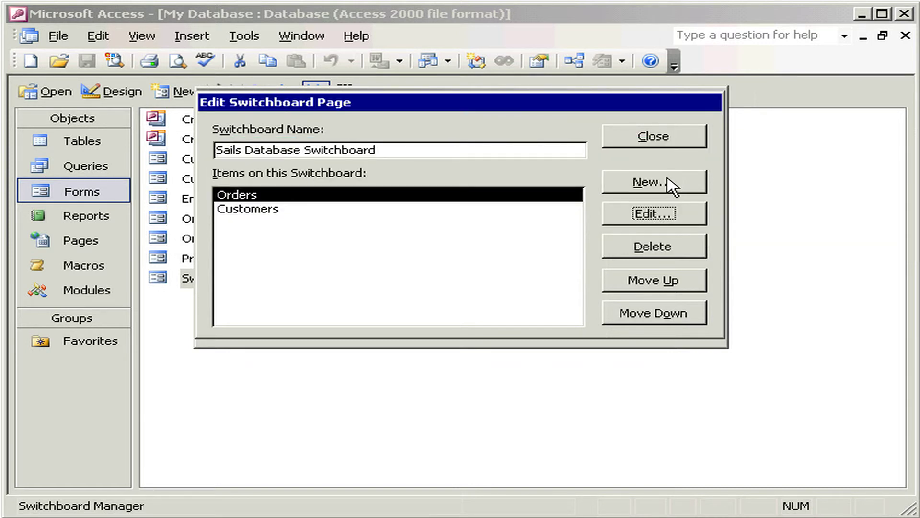
Delete the Customers item from the Sails Database Switchboard page and close the Switchboard Manager.
left_click(272, 211)
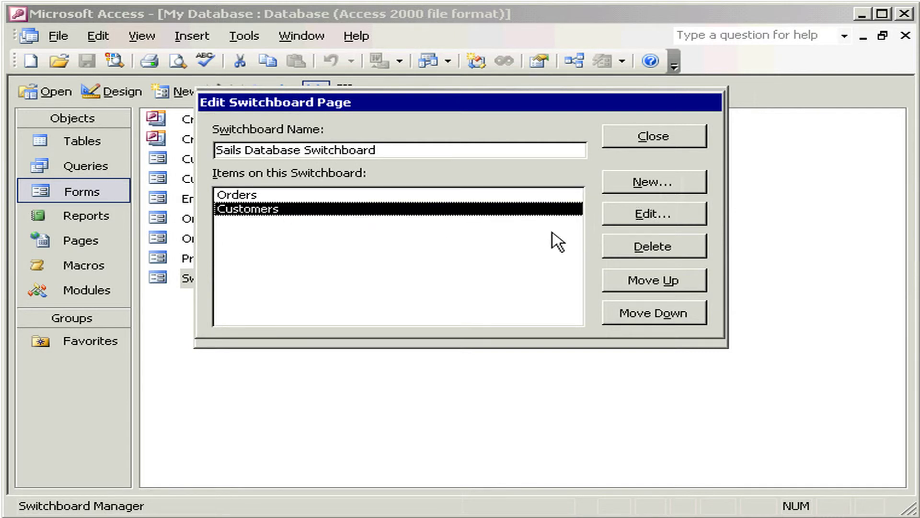
left_click(644, 249)
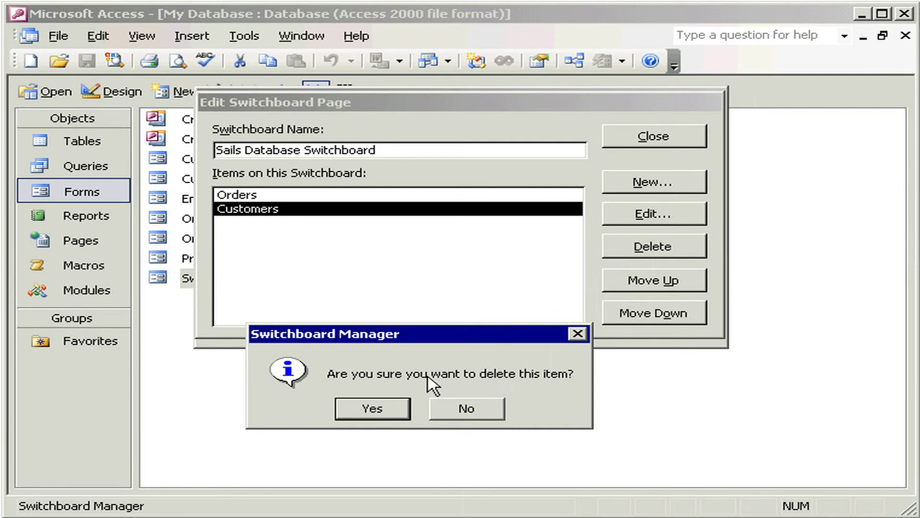
left_click(401, 405)
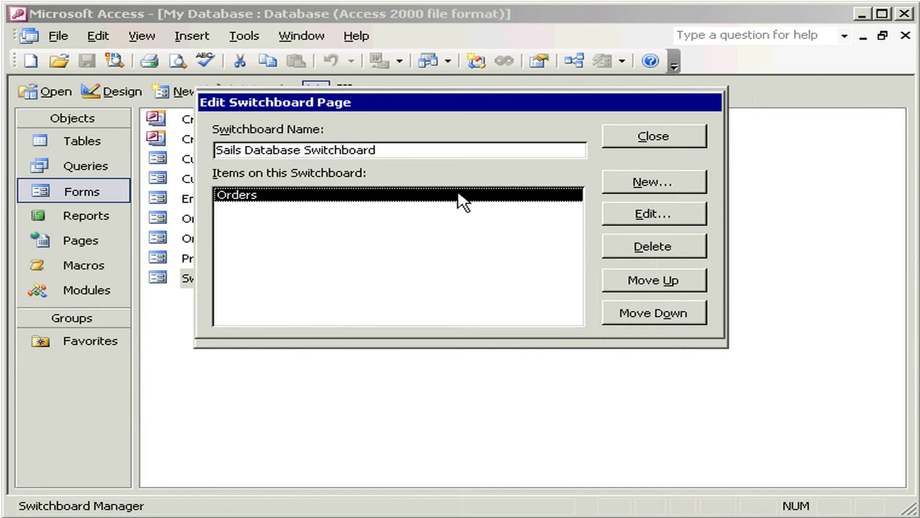
left_click(636, 149)
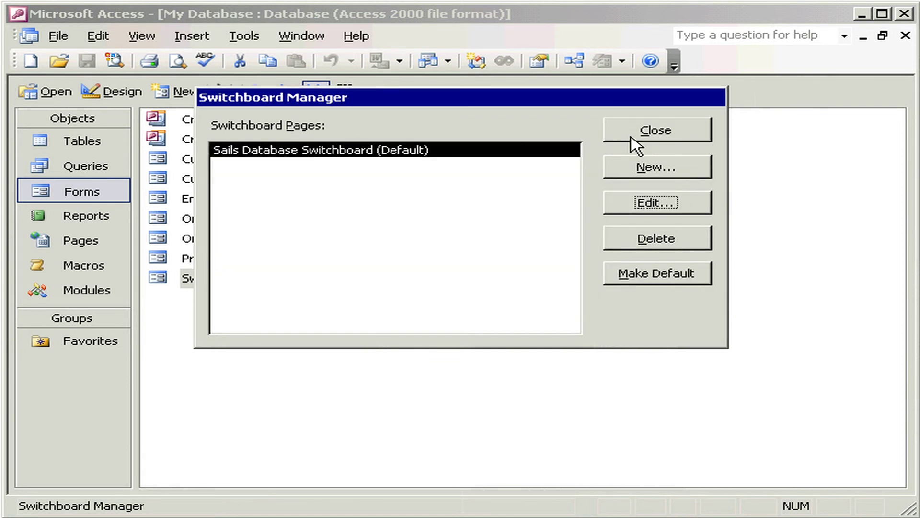
left_click(631, 138)
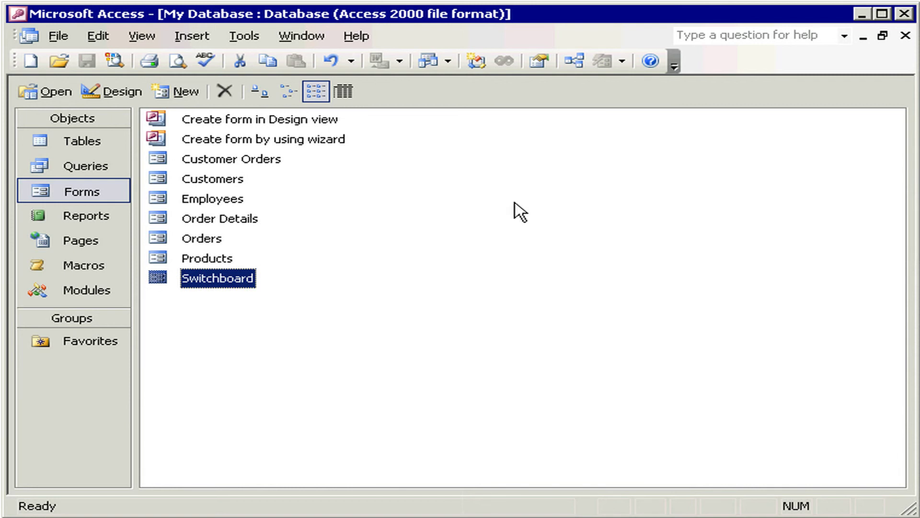
Open the Switchboard form again and run its Orders command to test the edited item.
double_click(162, 281)
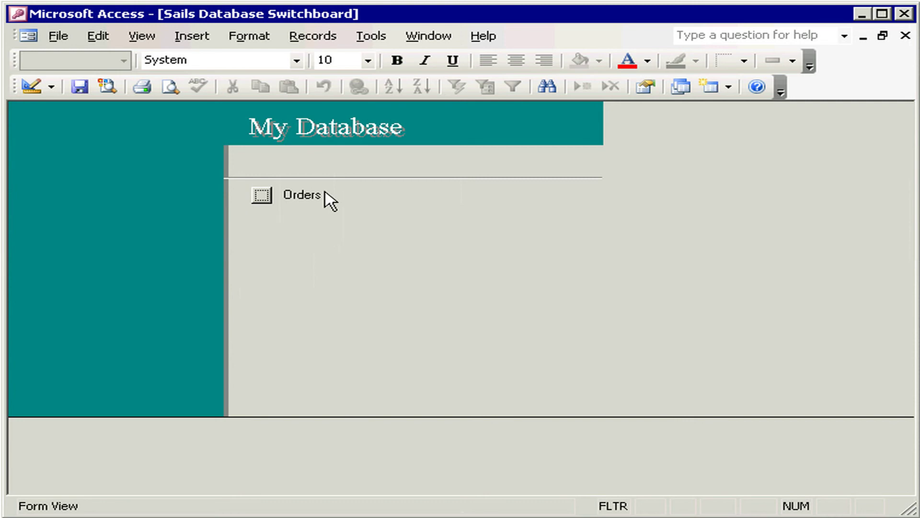
left_click(262, 199)
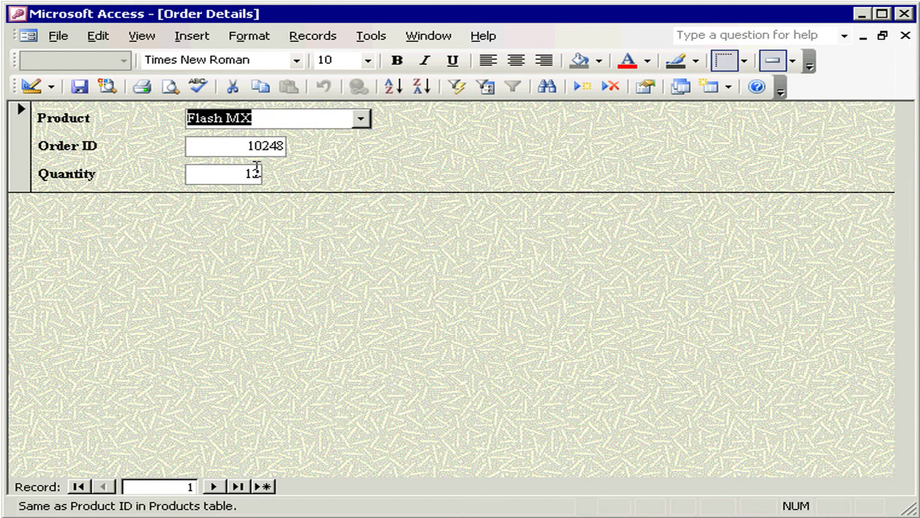